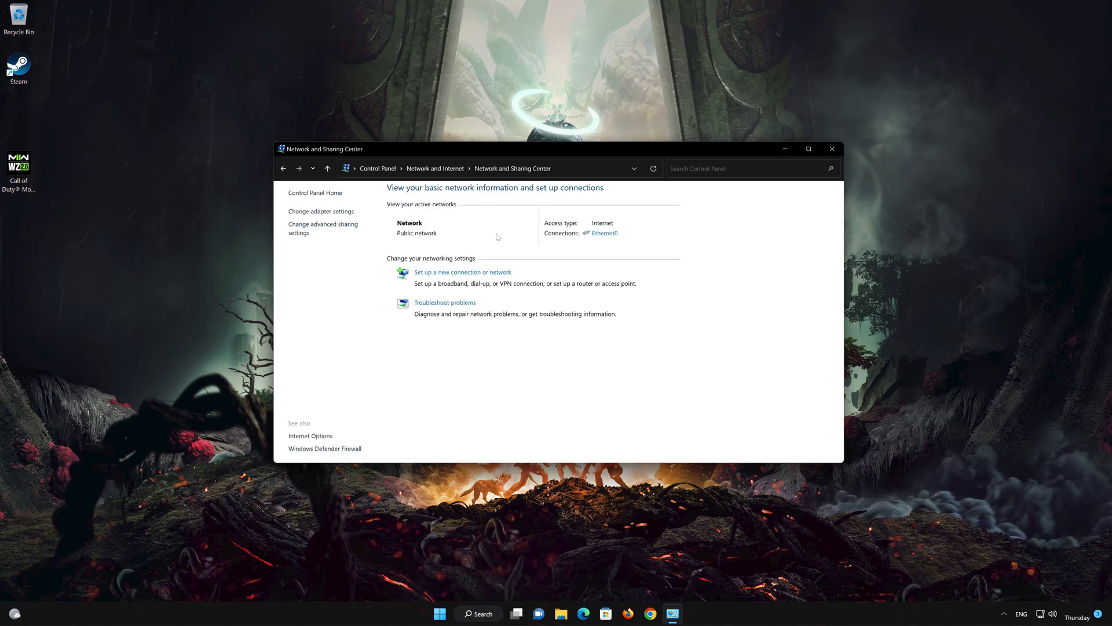
Step: Open the Internet Protocol Version 4 (TCP/IPv4) properties of the Ethernet0 connection
click(605, 233)
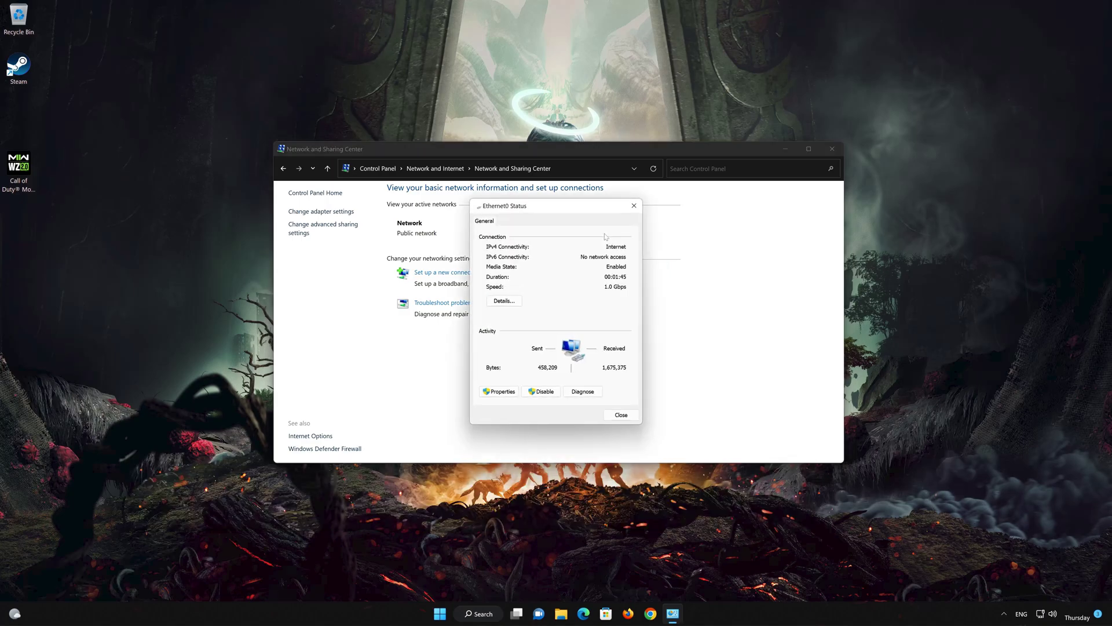
click(498, 391)
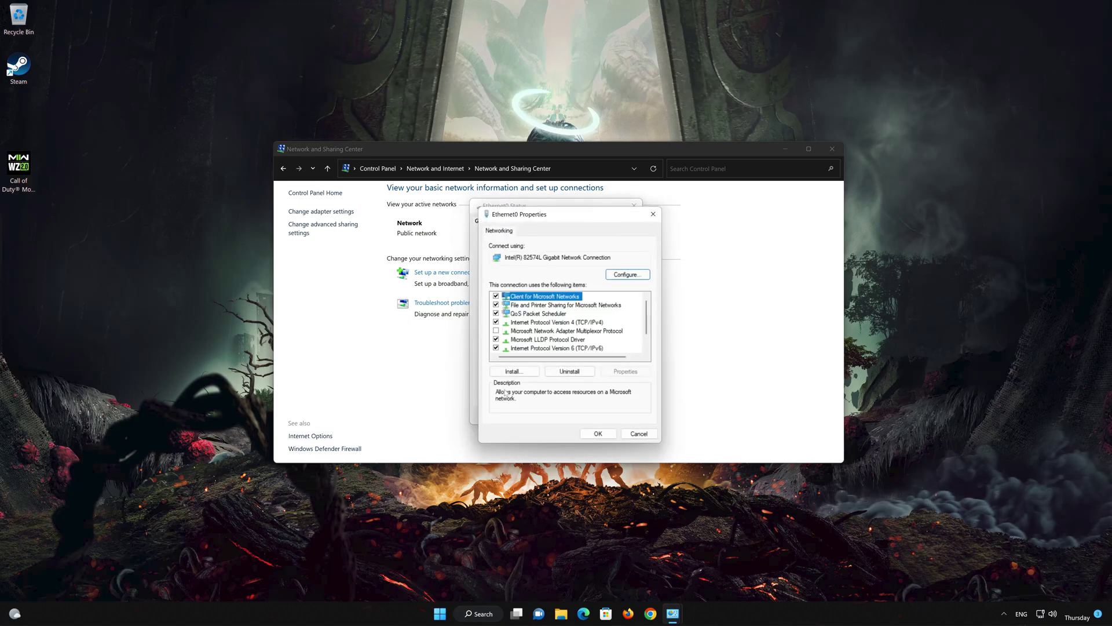
click(504, 323)
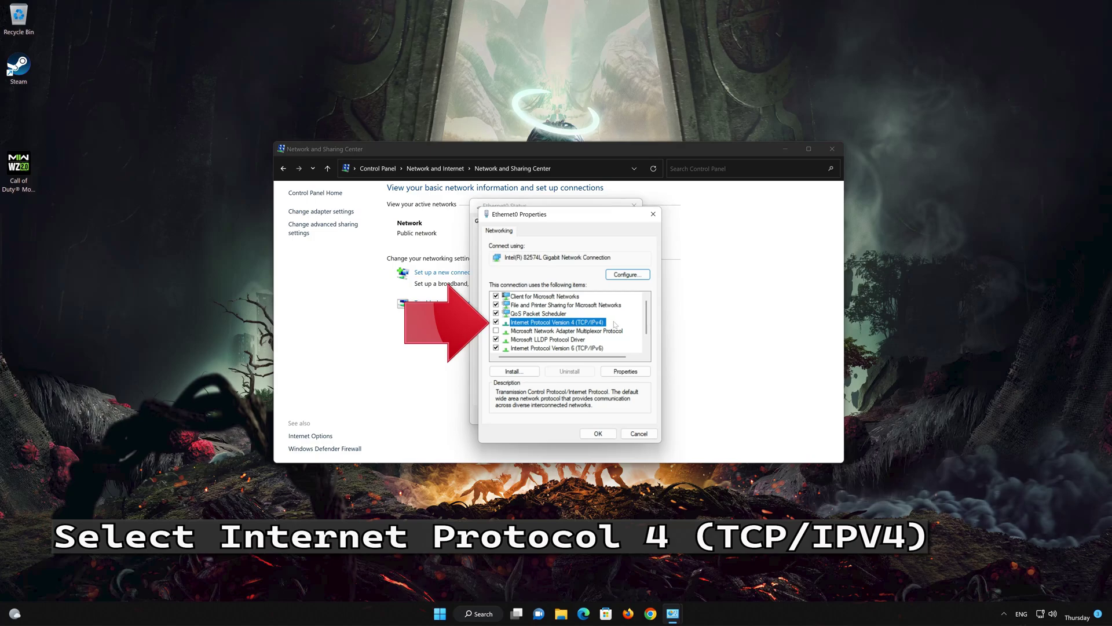
click(625, 371)
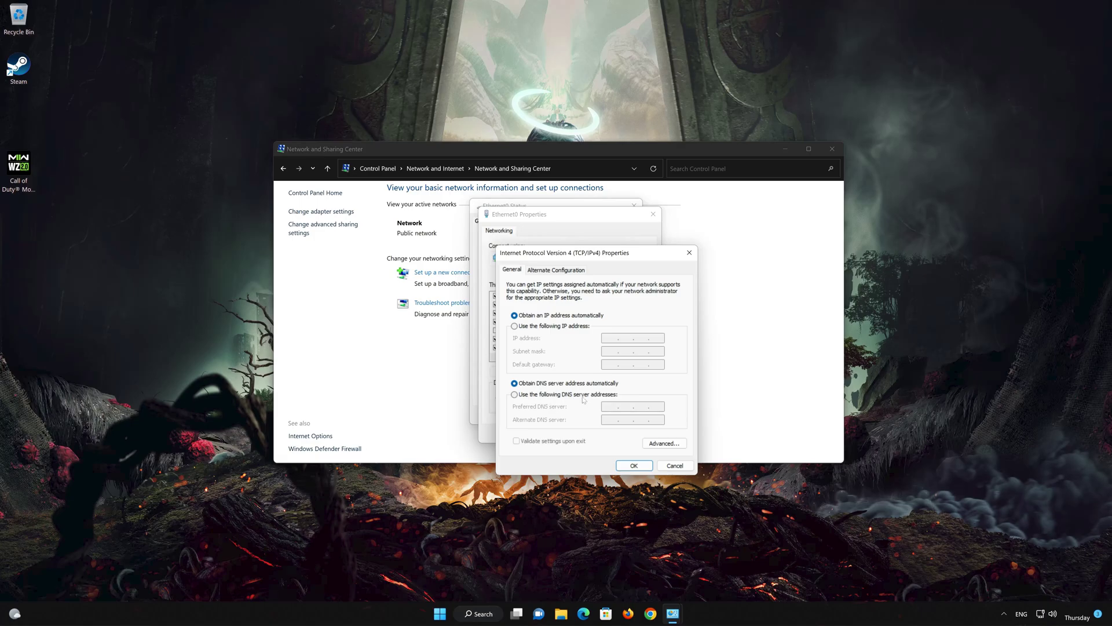
Step: Use manual DNS server addresses, with 8.8.8.8 as preferred and 8.8.4.4 as alternate, and accept the settings
click(514, 395)
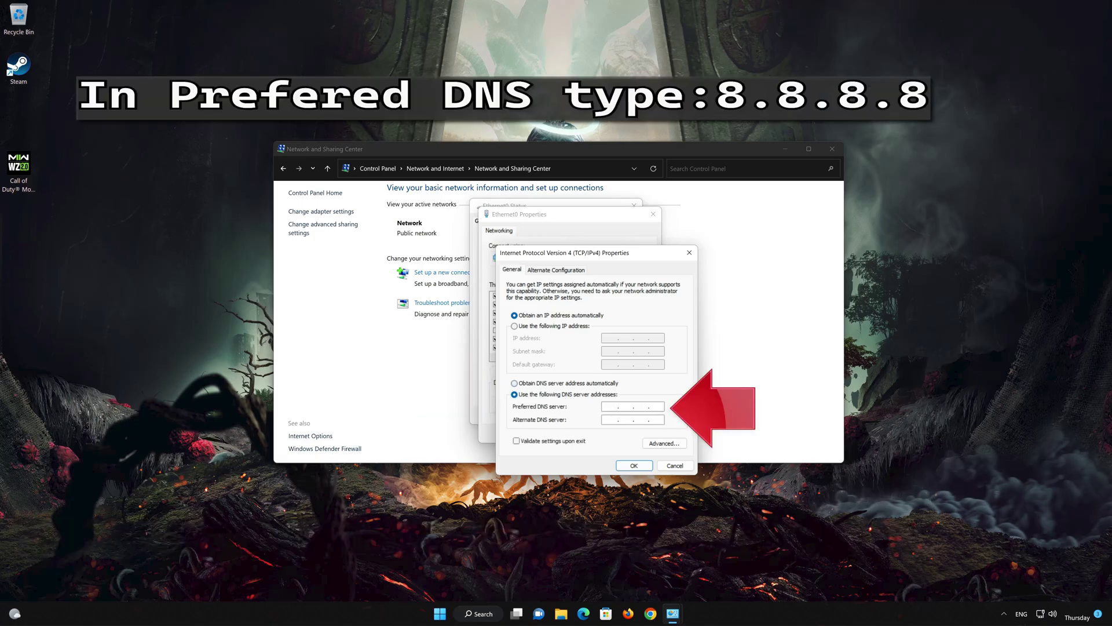
text(8.8.8.8)
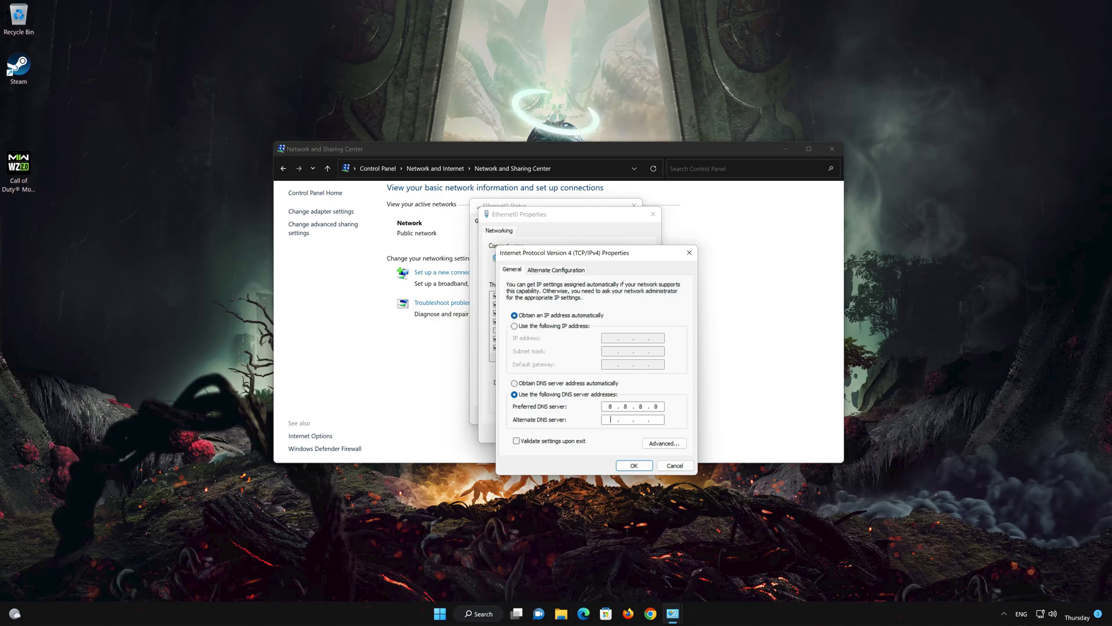
click(609, 420)
text(8.8.4.4)
click(633, 465)
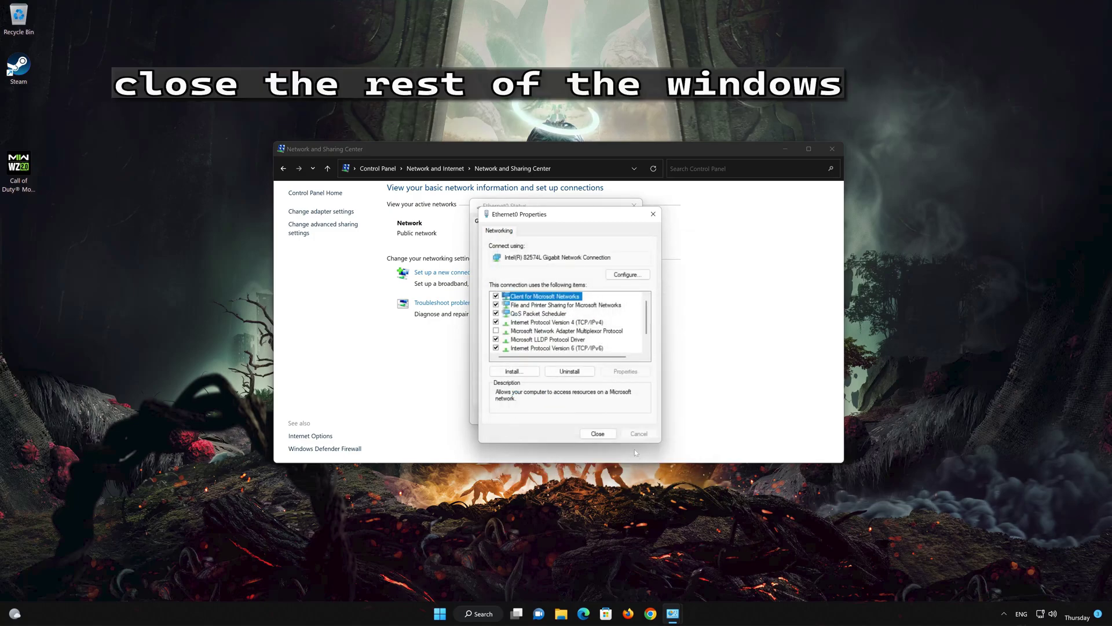
Step: Close the Ethernet0 properties and status dialogs and the Network and Sharing Center
click(601, 440)
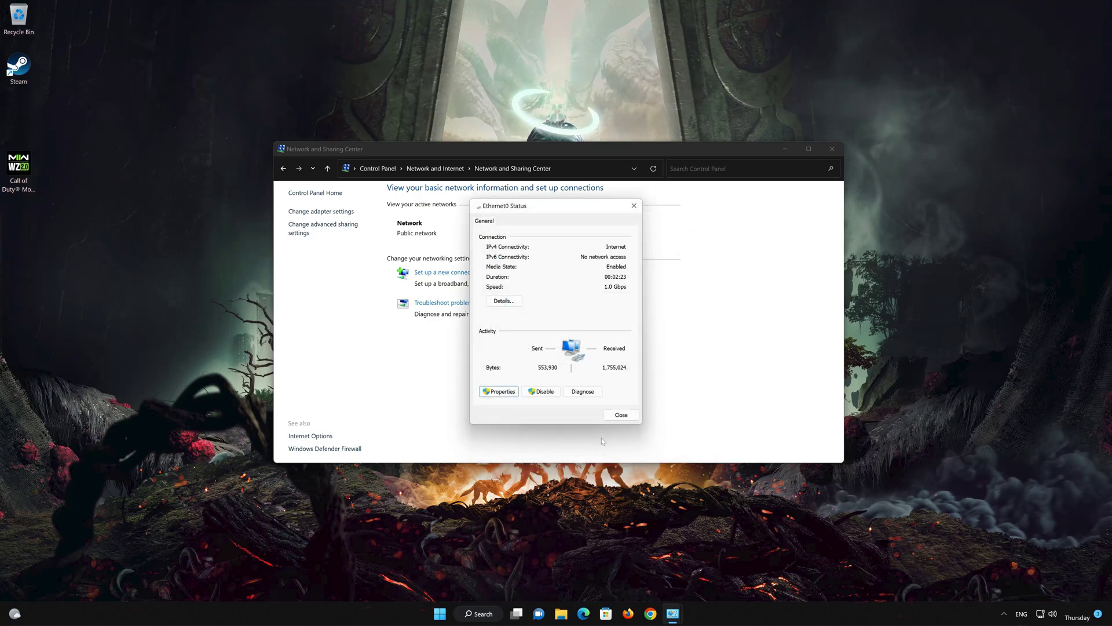
click(625, 418)
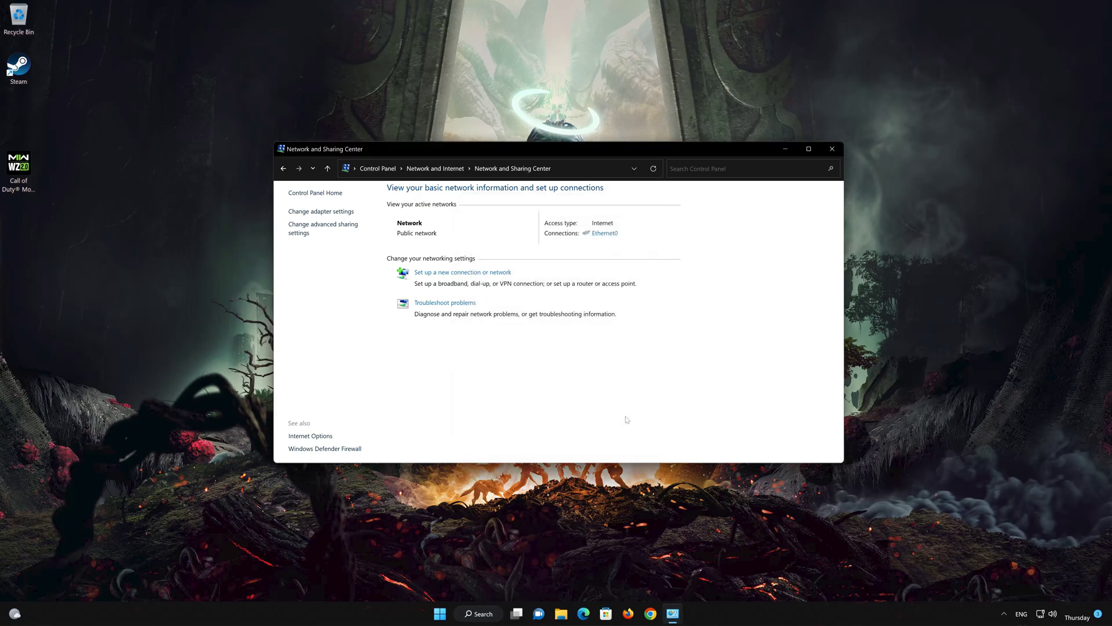
click(837, 152)
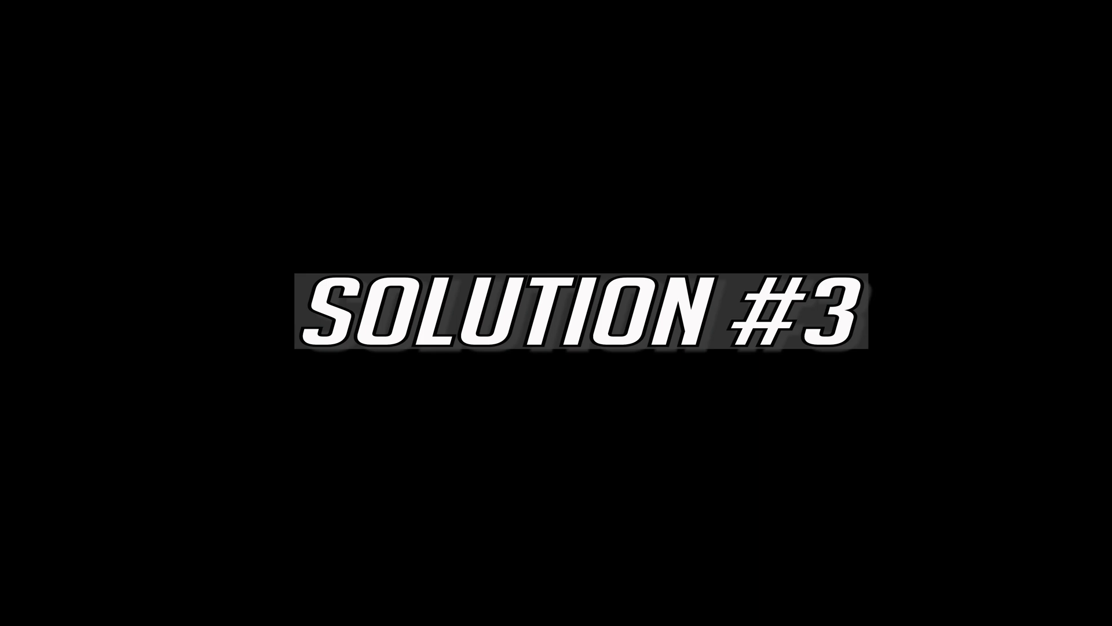
Step: Find Command Prompt by searching for cmd, run it as administrator and allow it to make changes
click(478, 613)
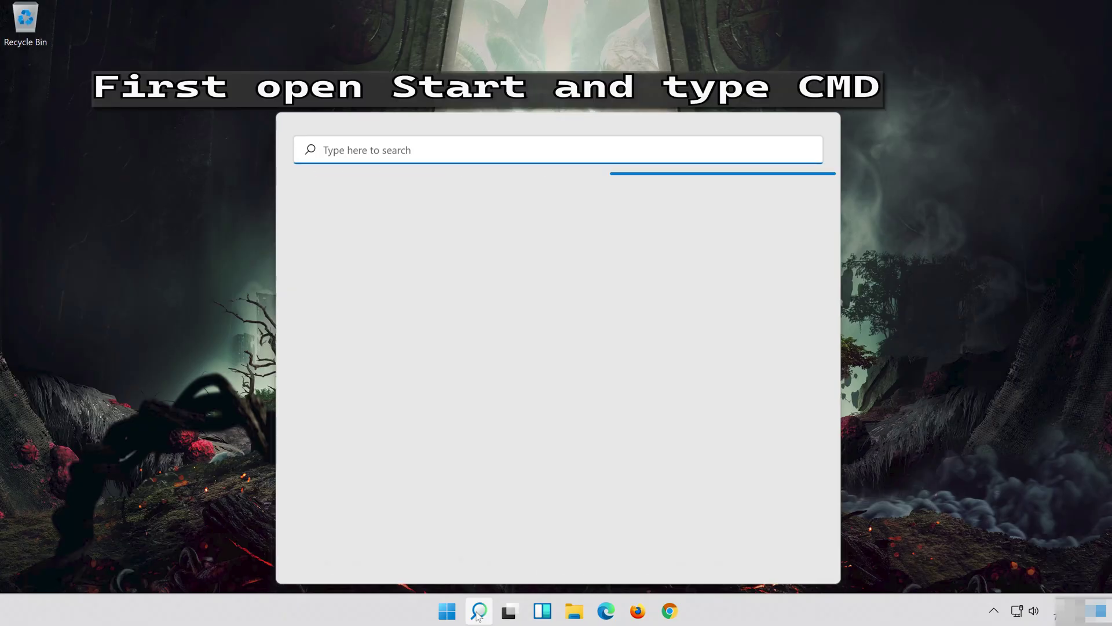
text(cmd)
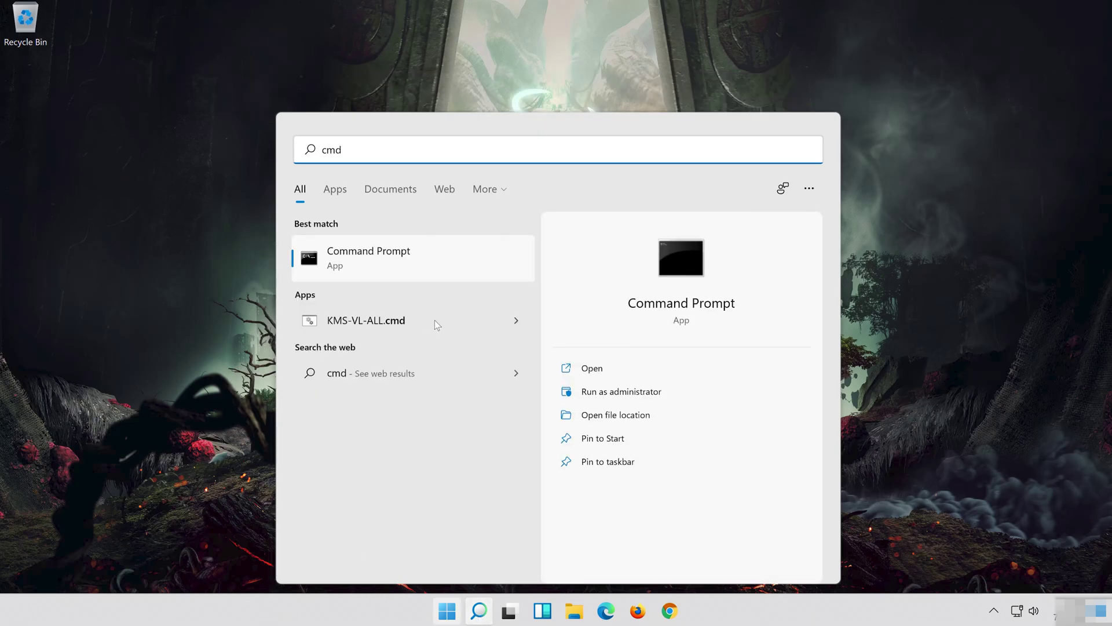
right_click(459, 259)
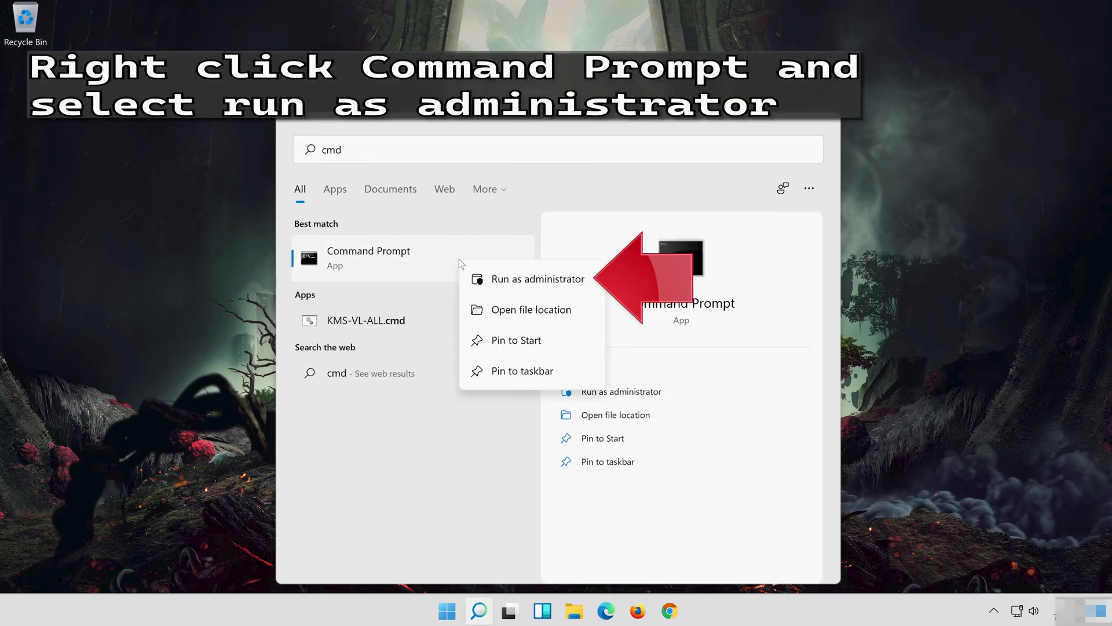
click(538, 280)
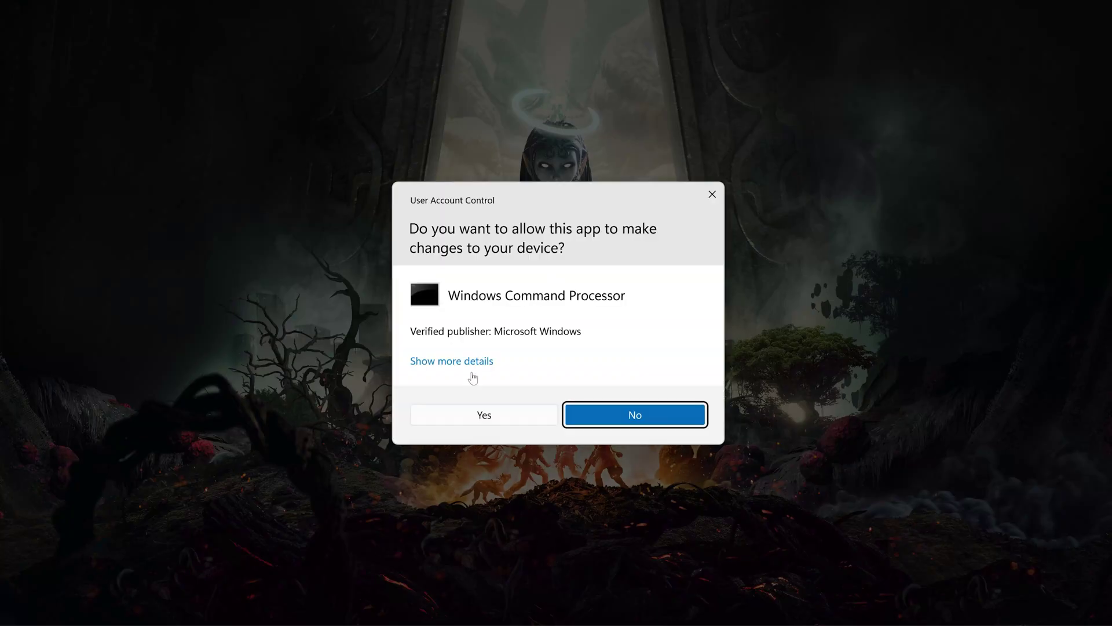
click(494, 414)
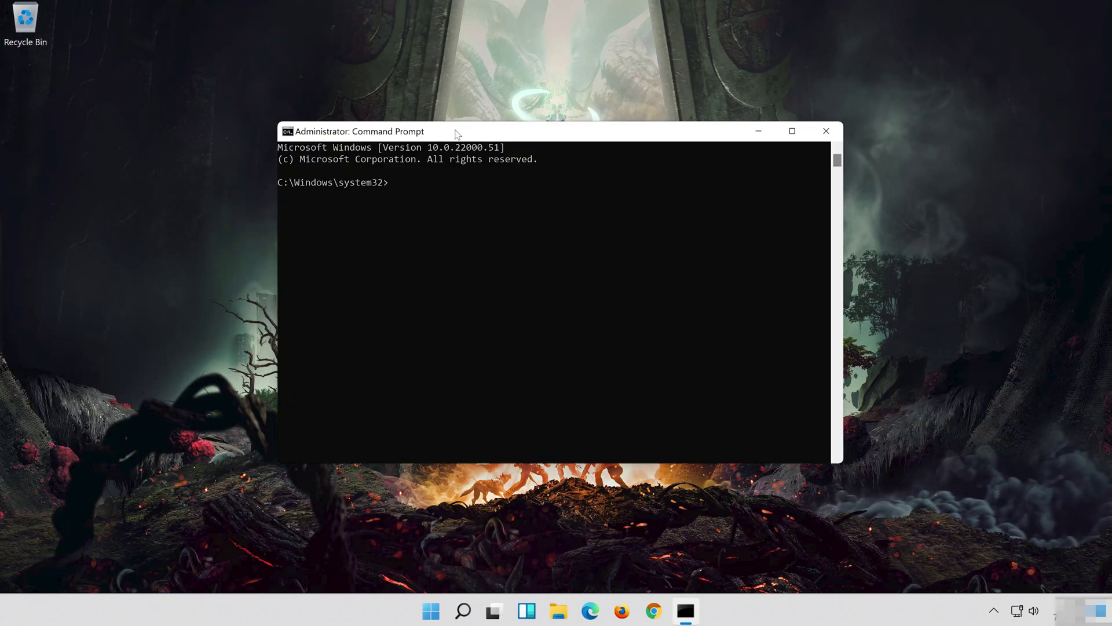
Step: Reset the TCP/IP stack by running netsh int ip reset c:\resetlog.txt
text(n)
text(e)
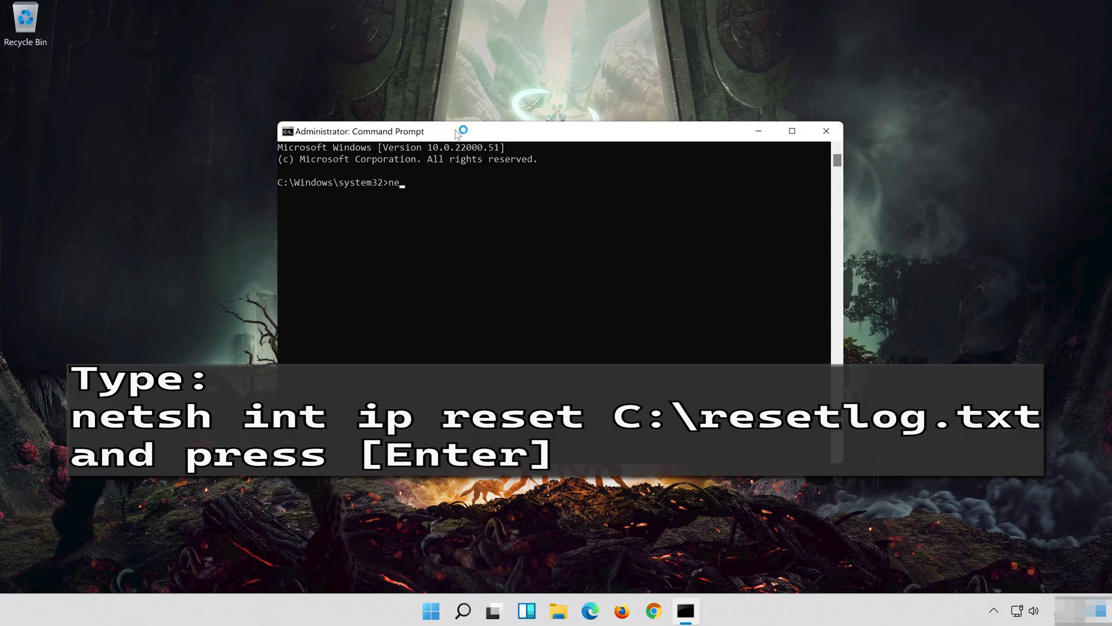
text(tsh int ip reset c:\res)
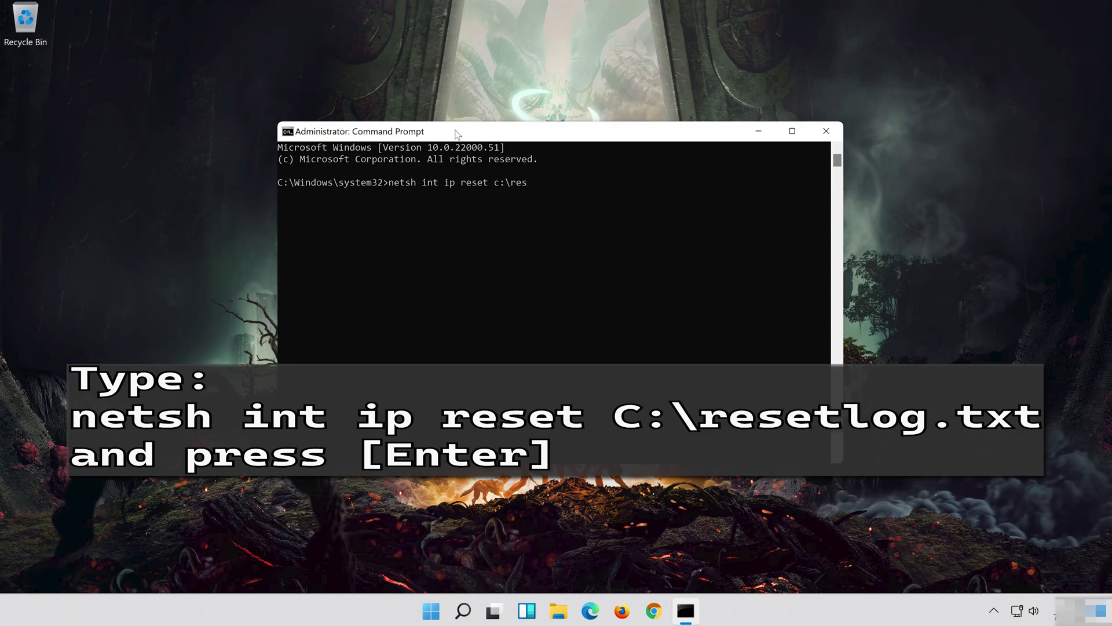
text(etlog.txt)
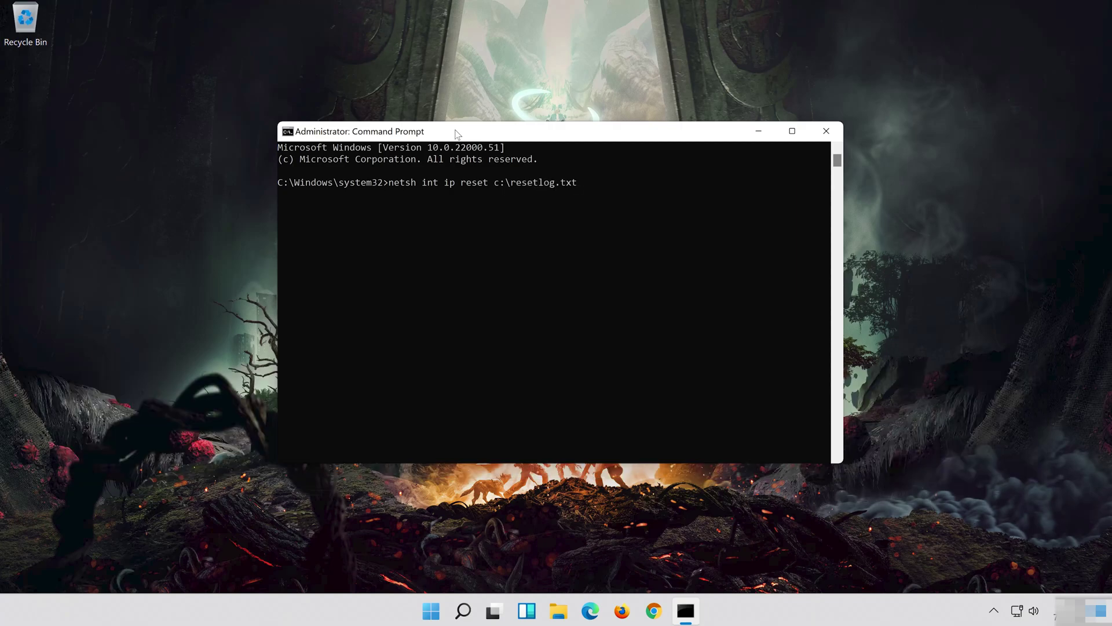
key(Return)
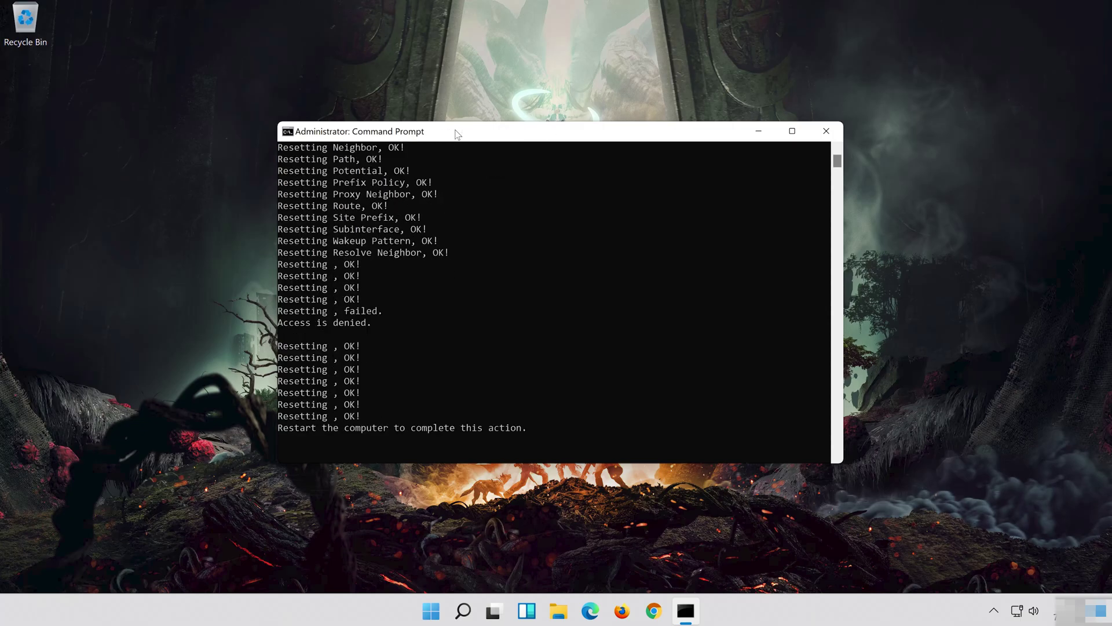
Step: Reset the Winsock catalog by running netsh winsock reset
text(n)
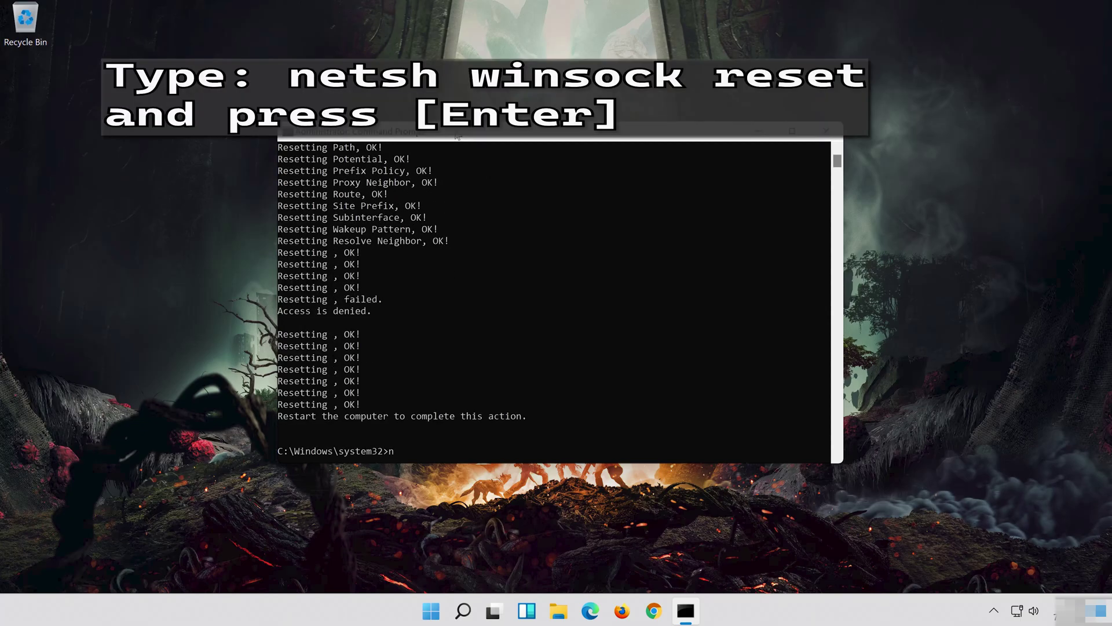
text(etsh winsock reset)
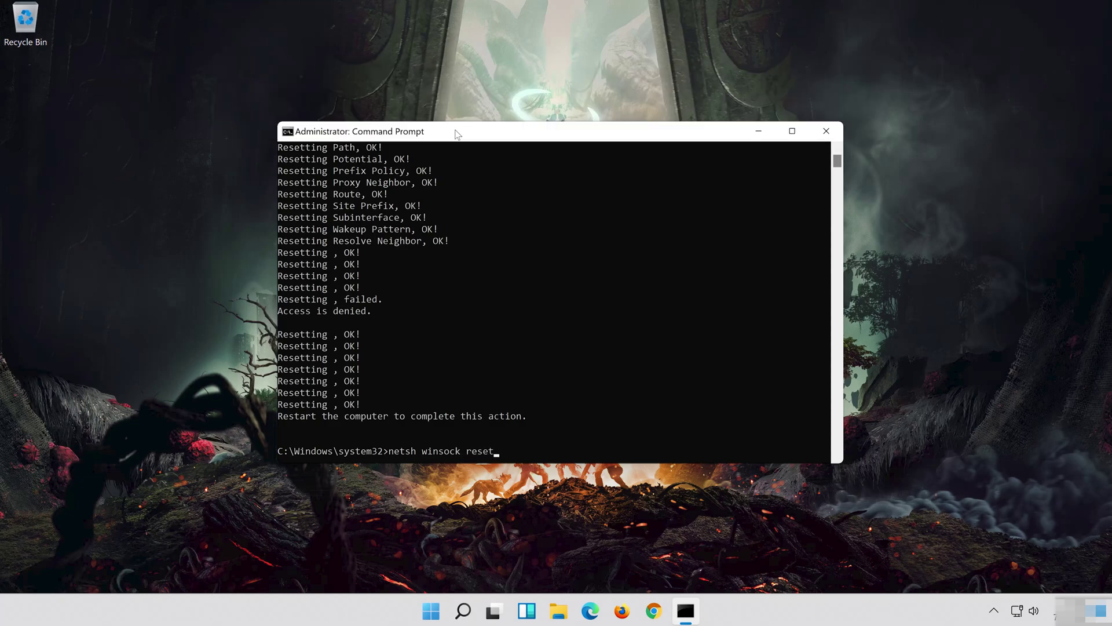
key(Return)
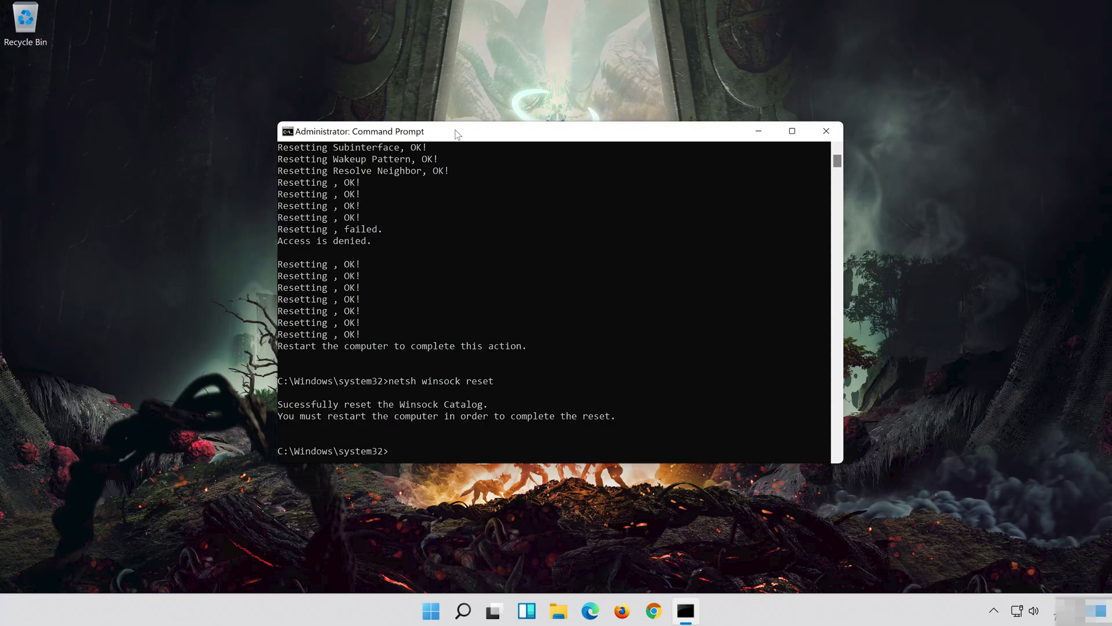
Step: Flush the DNS resolver cache with ipconfig /flushdns, and close the Command Prompt with the exit command
text(ipconfig)
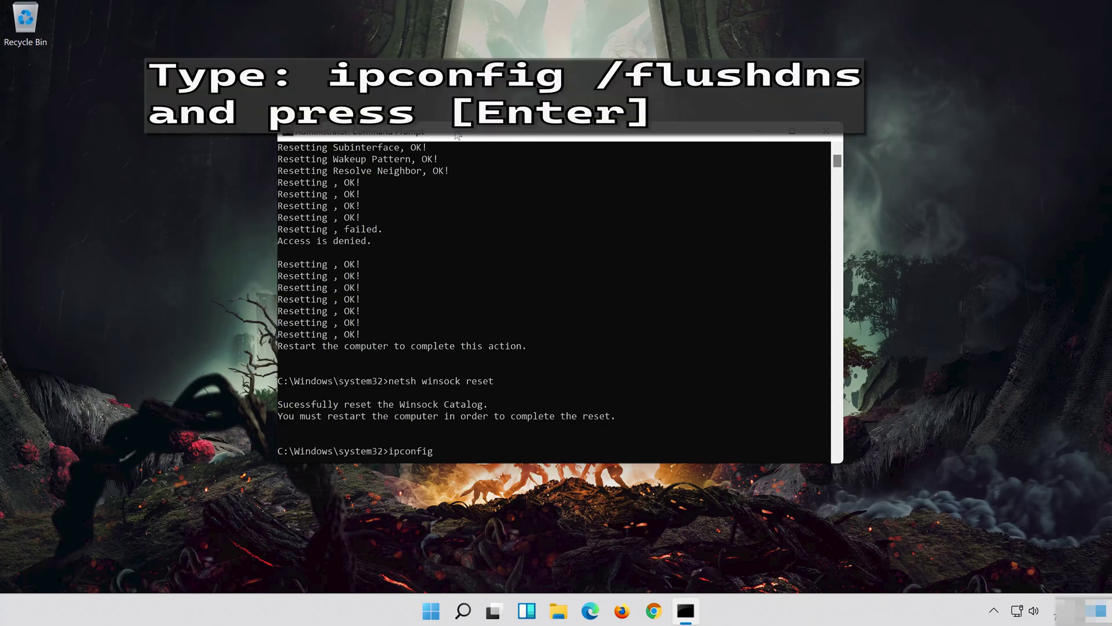
text( /flushdns)
key(Return)
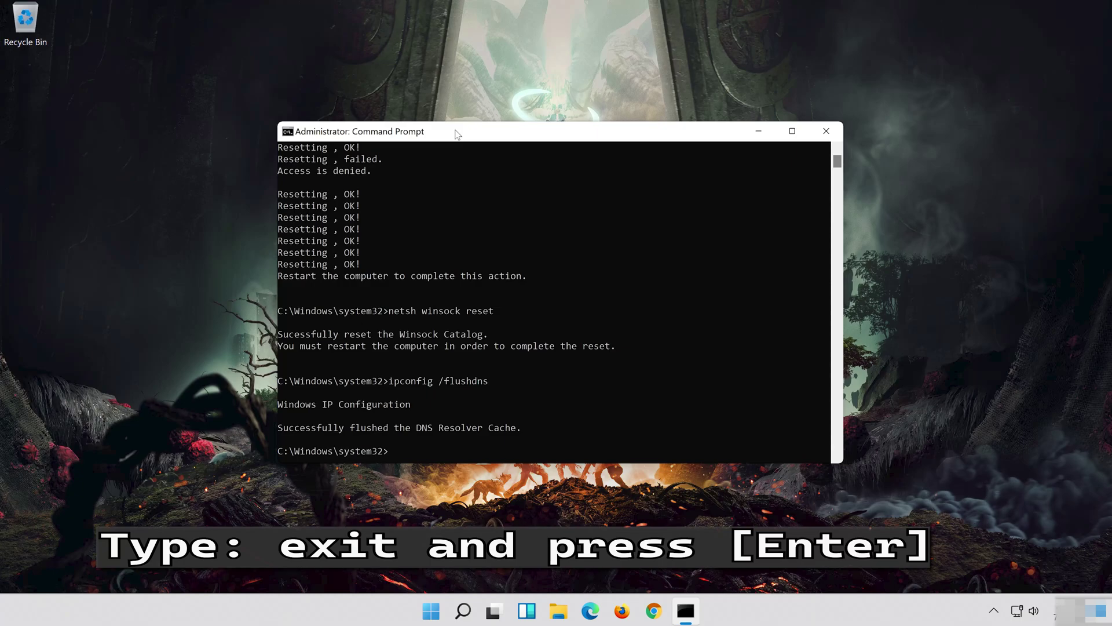
text(exit)
key(Return)
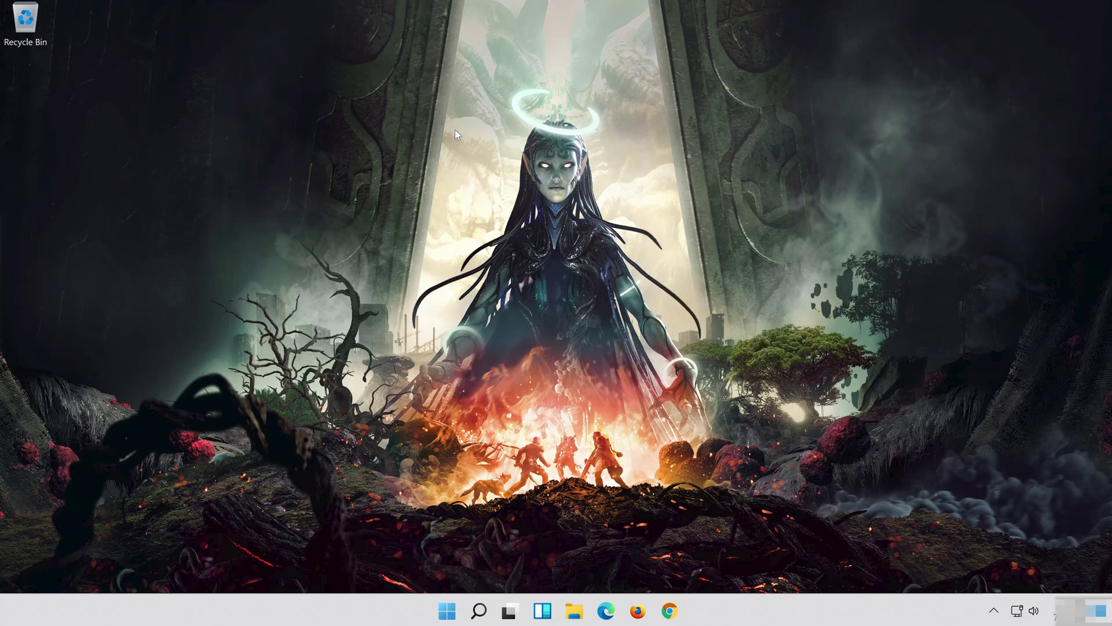
Step: Restart the computer to complete the TCP/IP and Winsock resets
click(447, 611)
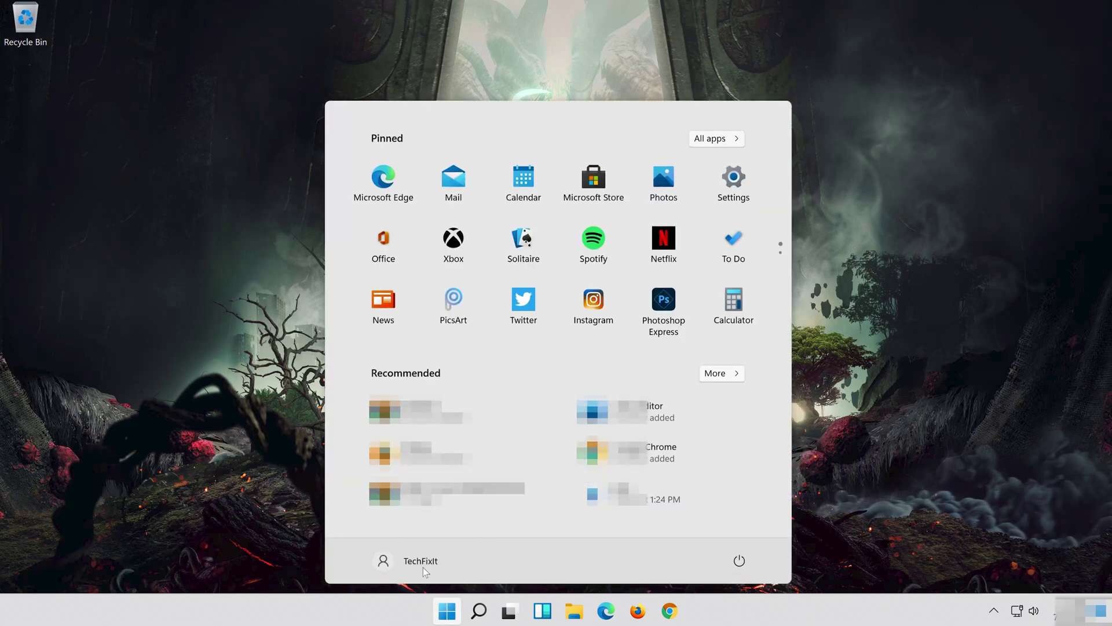
click(739, 562)
click(738, 534)
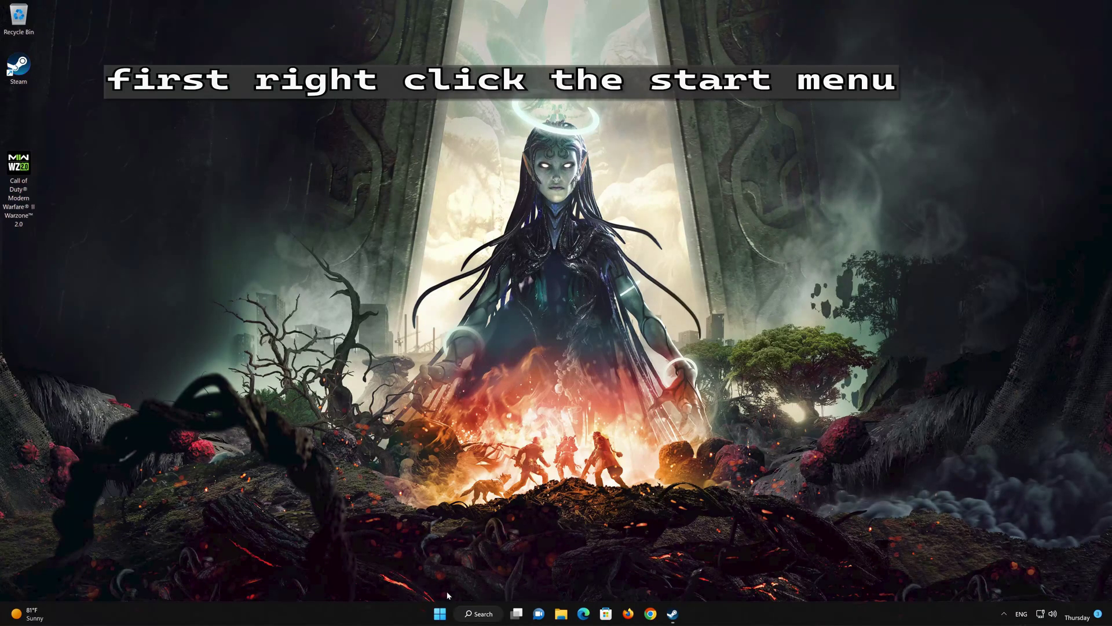
Step: Open the Network reset page within the advanced network settings of Windows Settings
right_click(440, 614)
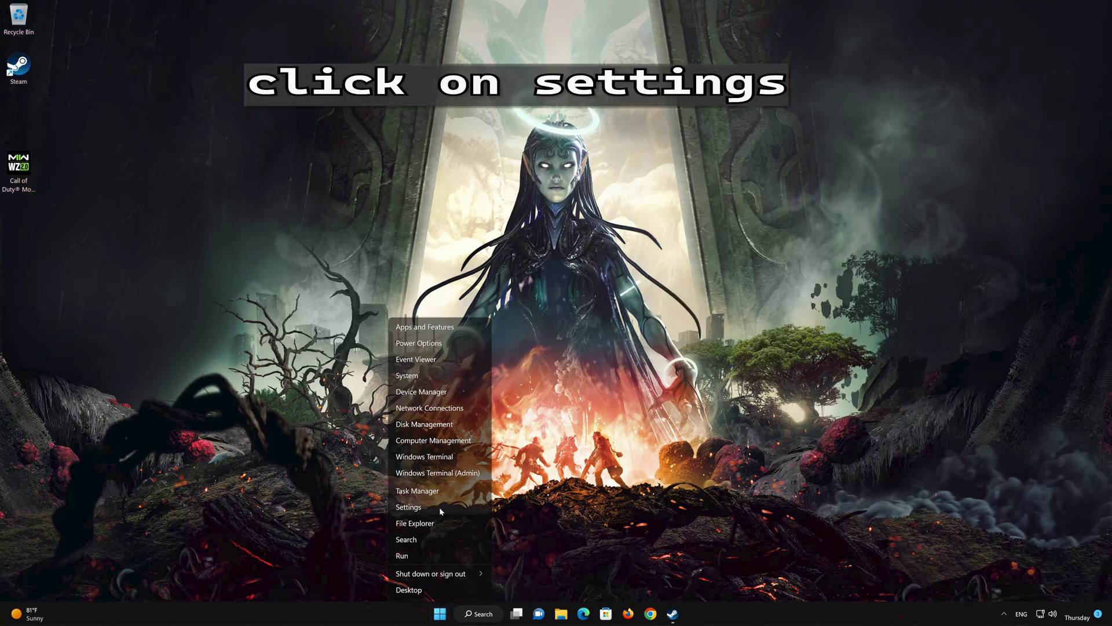
click(408, 506)
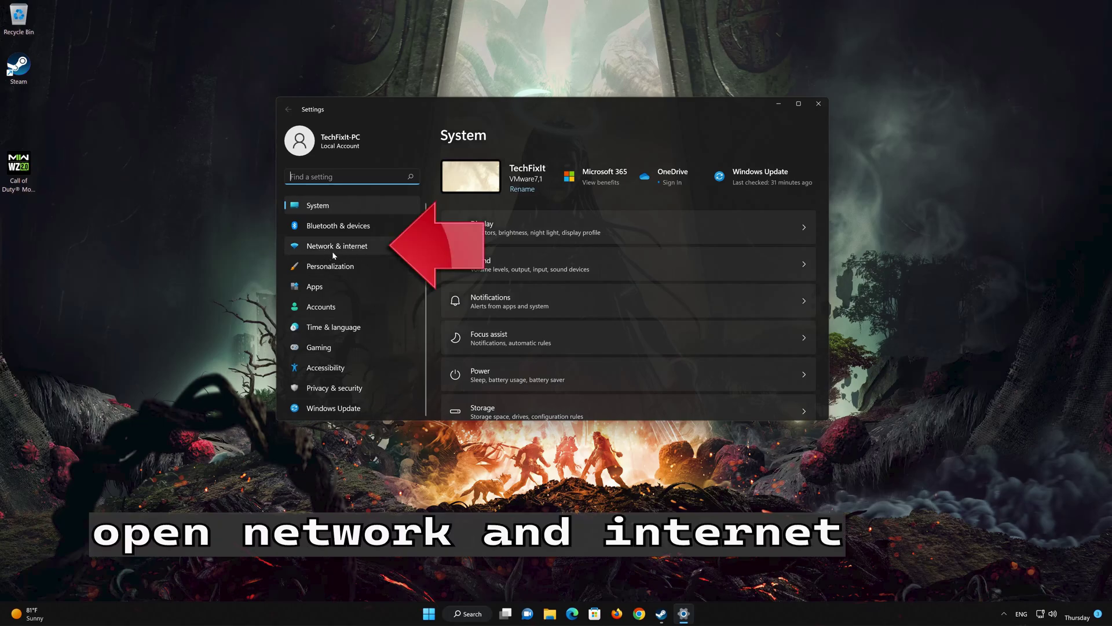
click(354, 247)
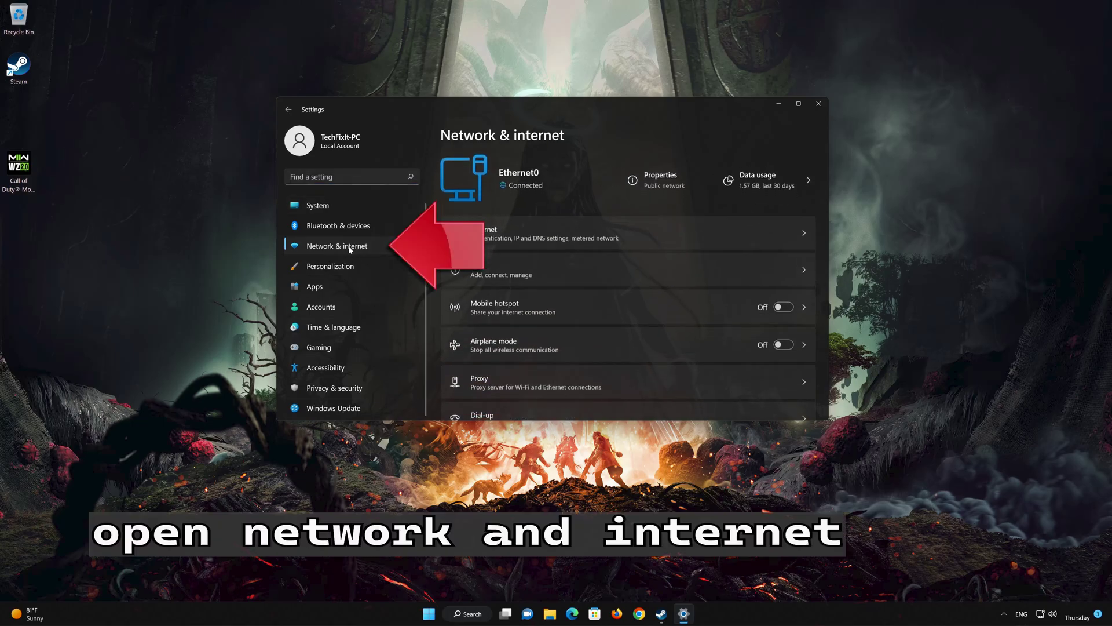
scroll(638, 259, down, 2)
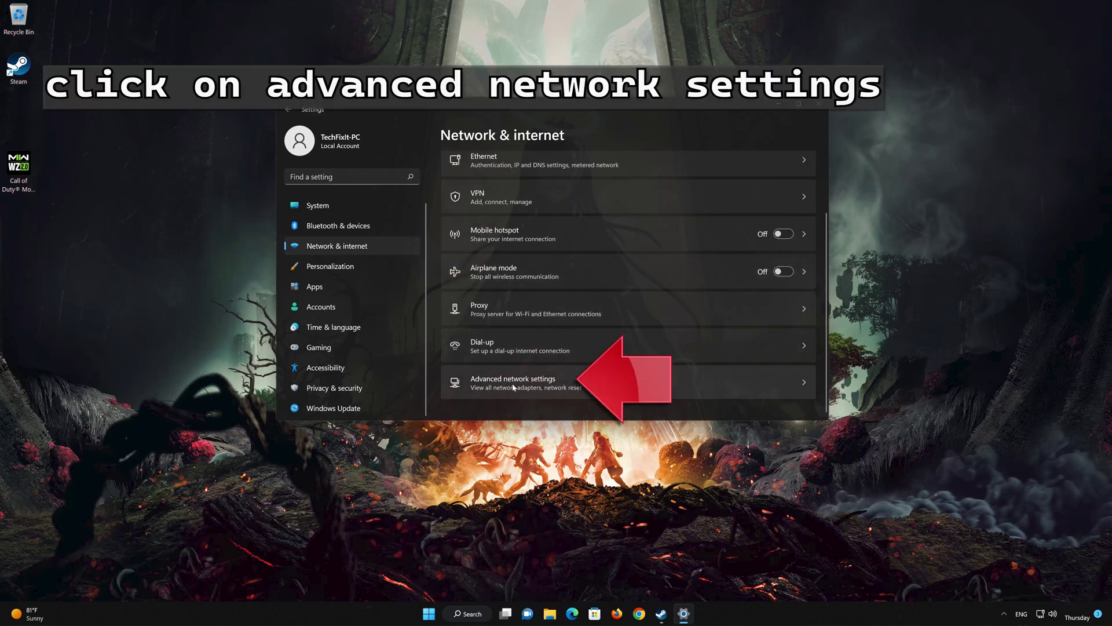
click(804, 384)
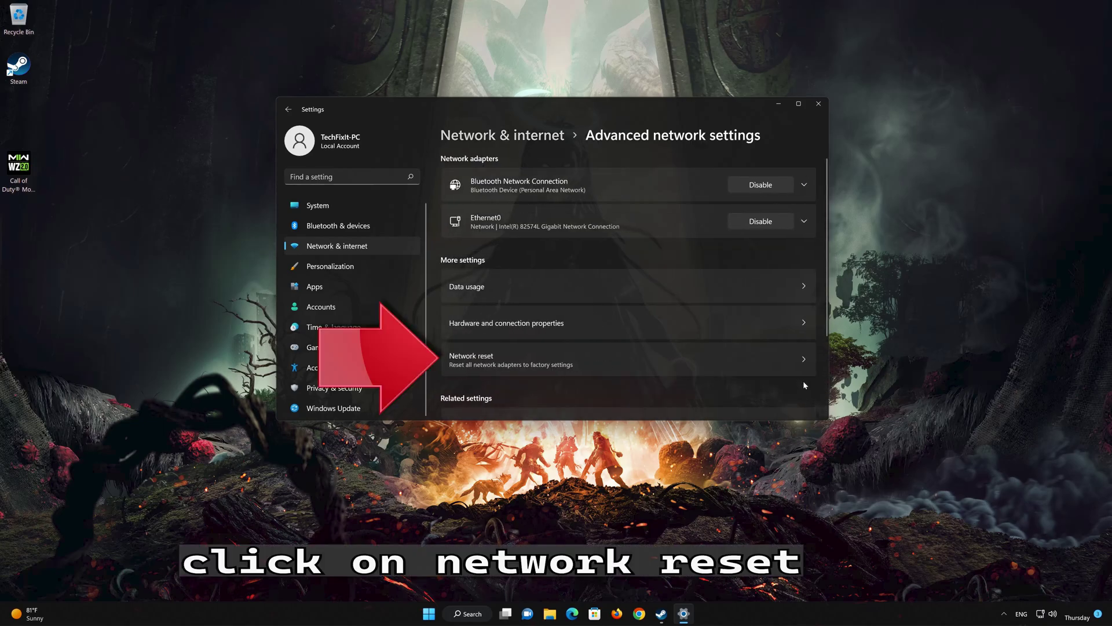
click(559, 360)
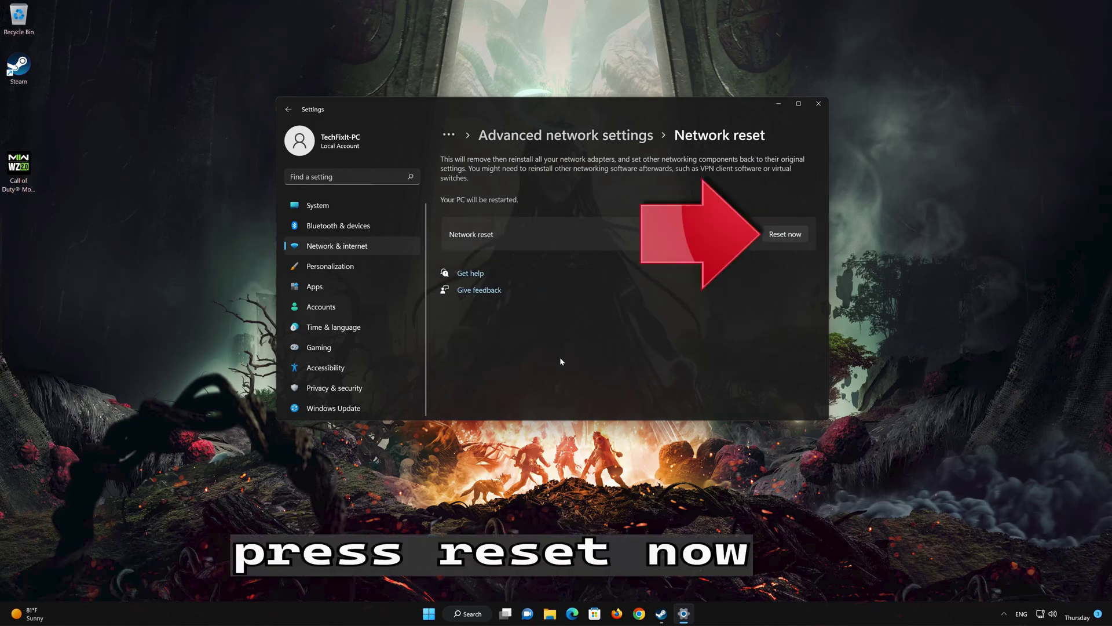
Step: Reset all network adapters, confirm the reset, and close the sign-out notice and Settings
click(792, 237)
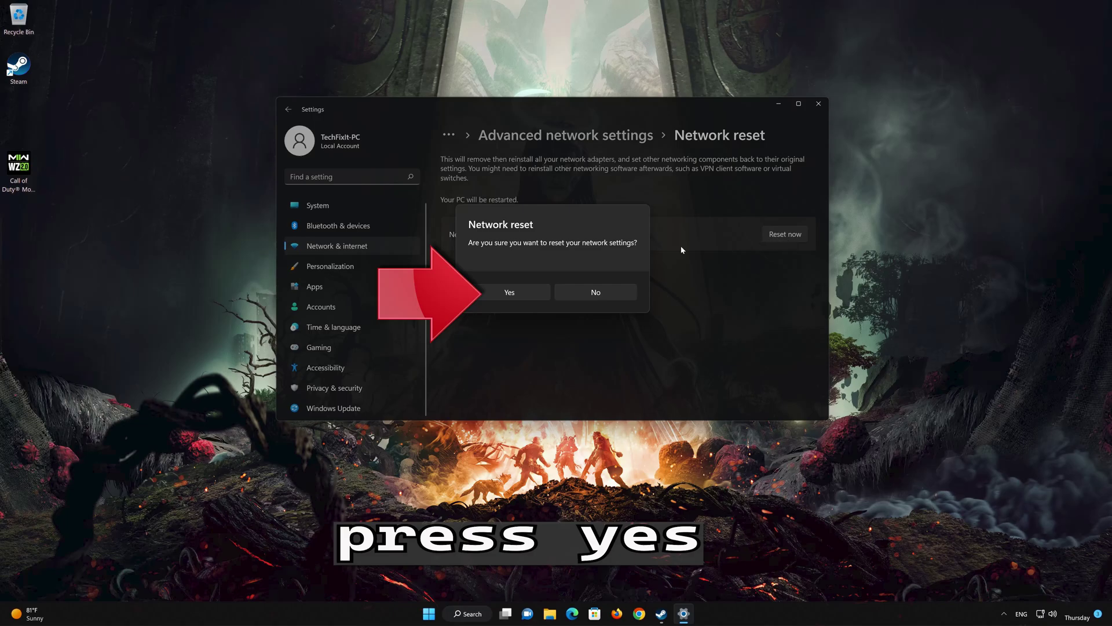
click(509, 292)
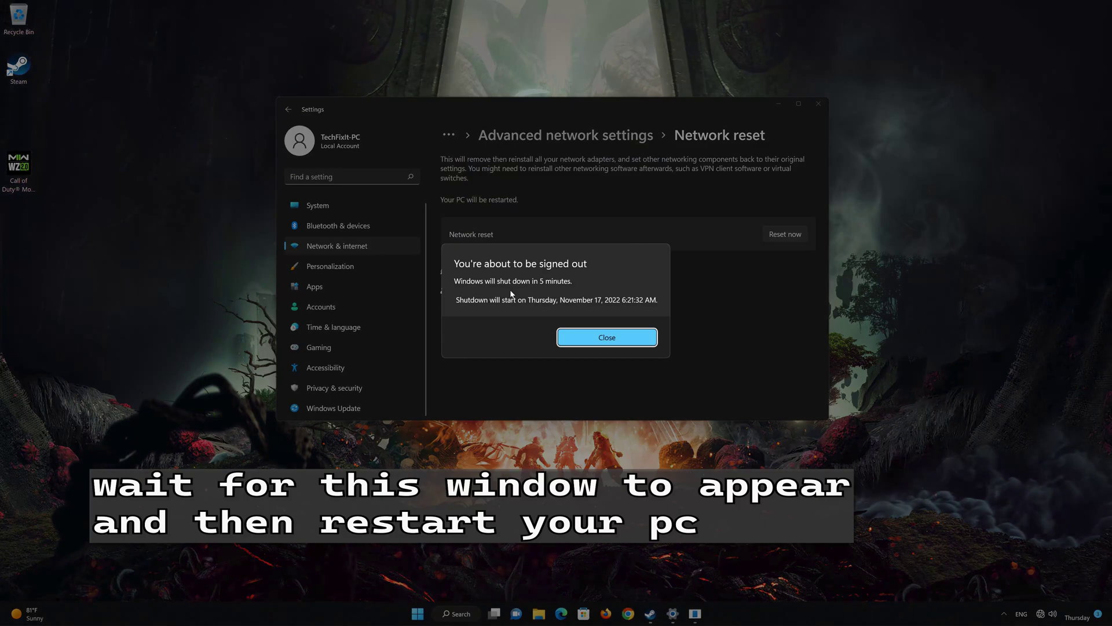
click(607, 338)
click(818, 104)
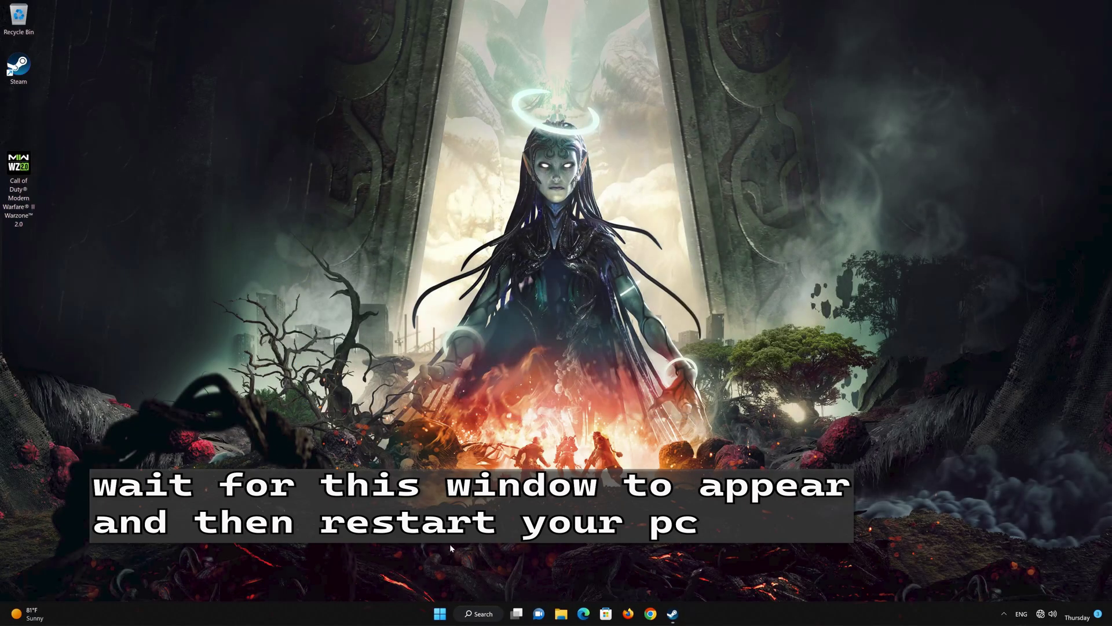
Step: Restart the computer to finish the network reset
click(440, 613)
click(682, 578)
click(683, 558)
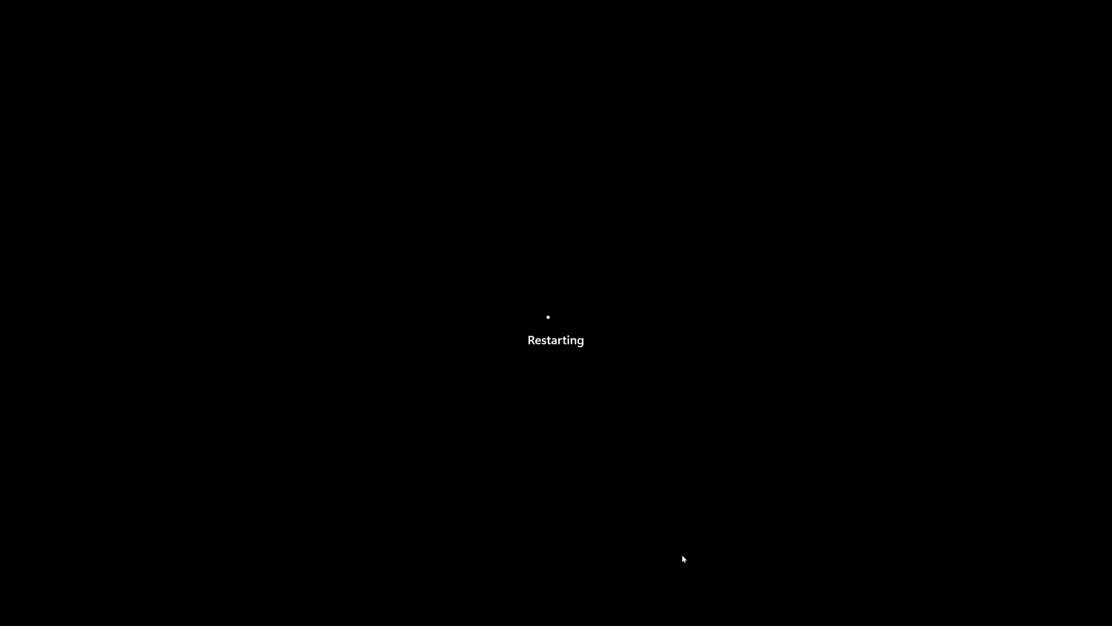